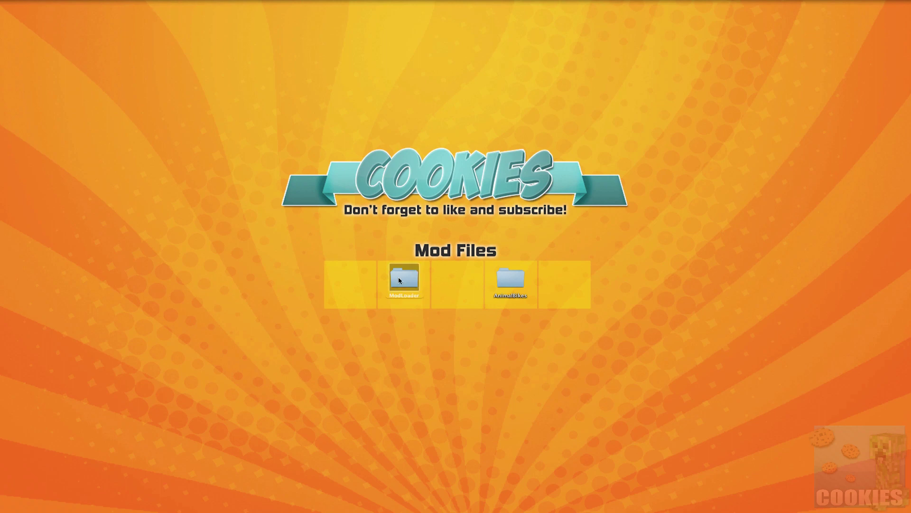
Step: Open the AnimalBikes mod folder to look at its files, then close it
{"action": "left_click", "coordinate": [504, 282]}
{"action": "left_click", "coordinate": [459, 284]}
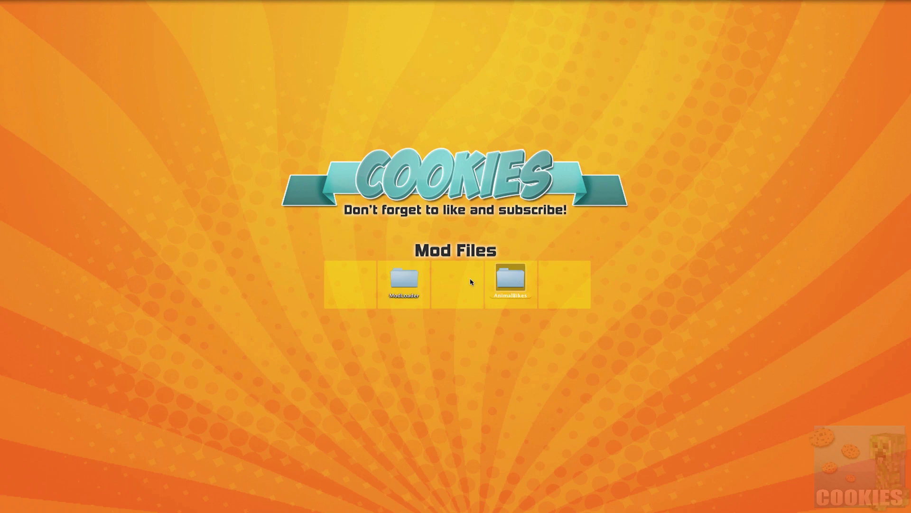
{"action": "left_click", "coordinate": [471, 281]}
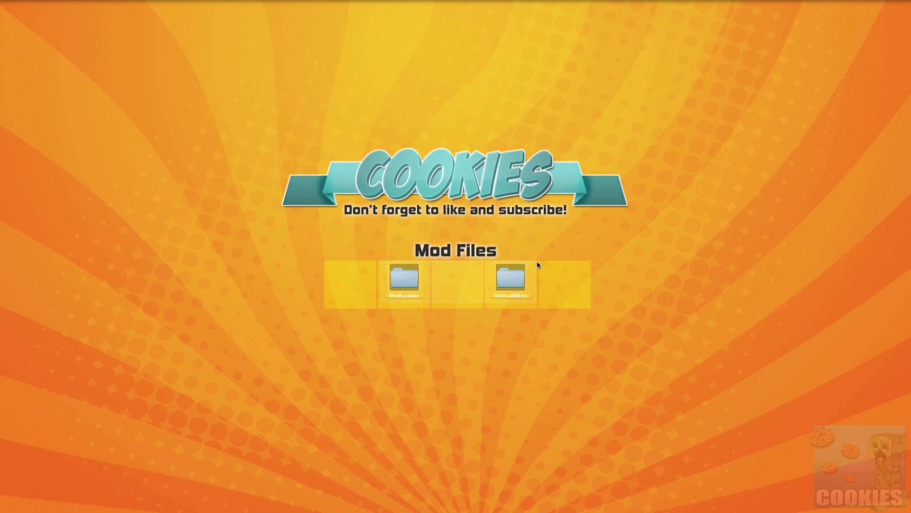
{"action": "mouse_move", "coordinate": [786, 498]}
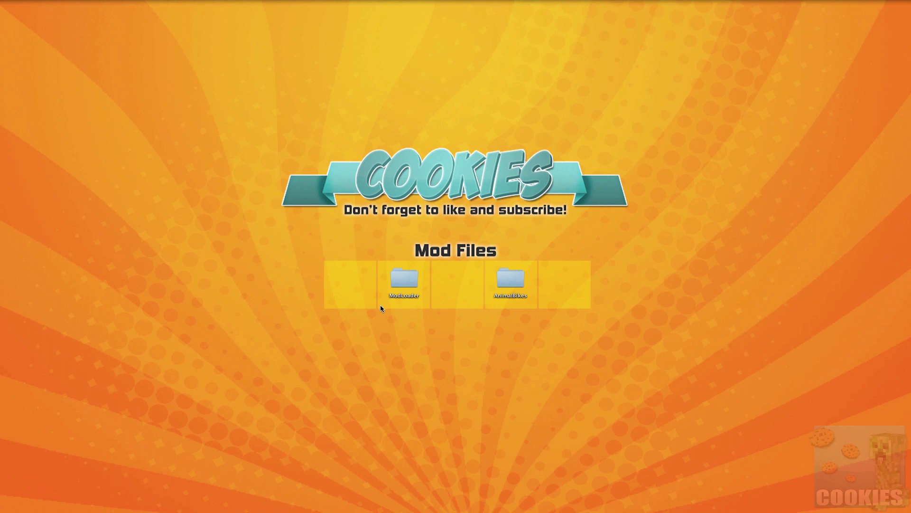
{"action": "double_click", "coordinate": [506, 282]}
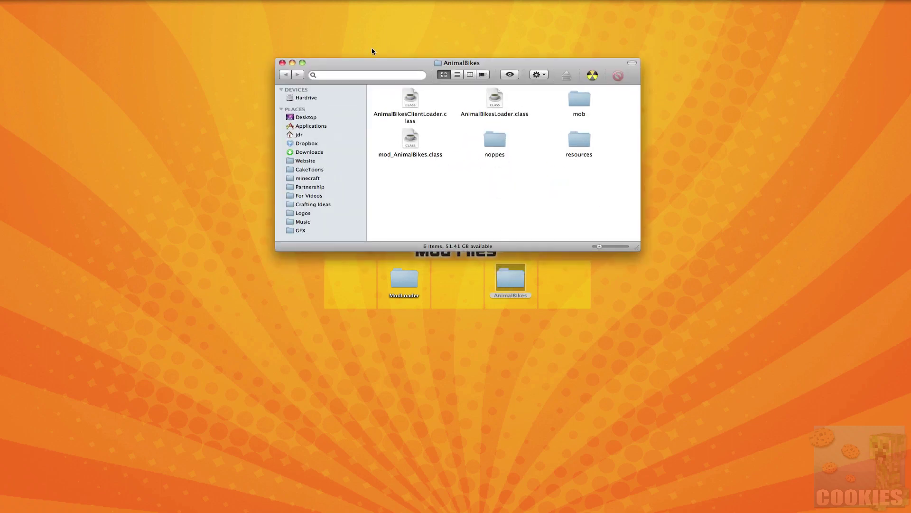
{"action": "left_click", "coordinate": [282, 64]}
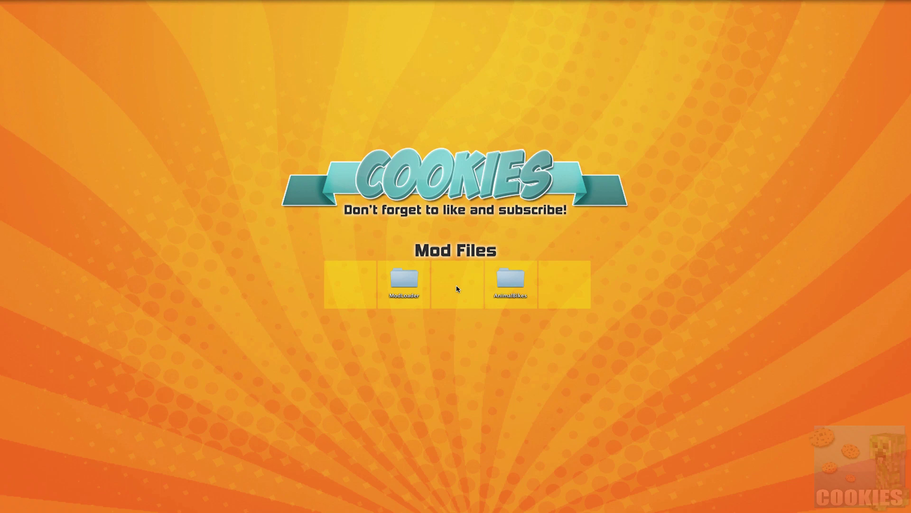
Step: In a new Finder window, go from Hardrive through Users/jdr/Library/Application Support/minecraft to bin
{"action": "mouse_move", "coordinate": [494, 509]}
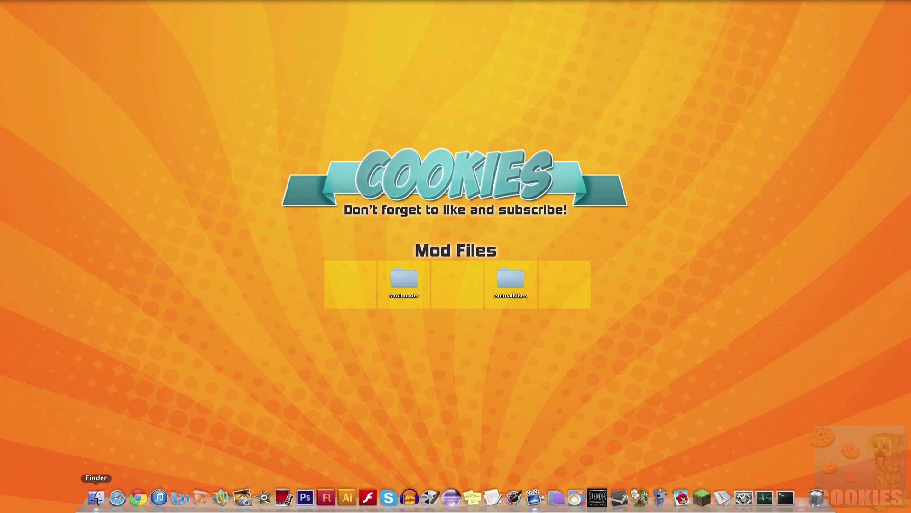
{"action": "left_click", "coordinate": [97, 507]}
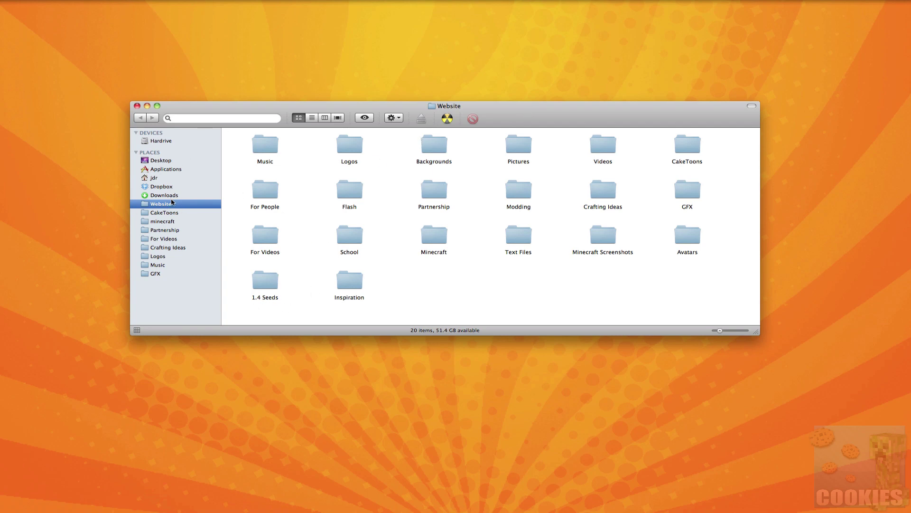
{"action": "left_click", "coordinate": [155, 178]}
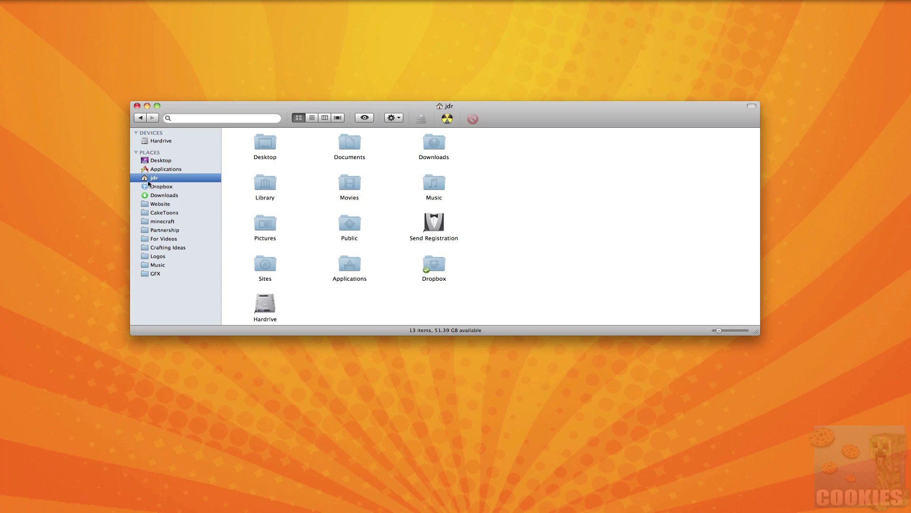
{"action": "left_click", "coordinate": [162, 141]}
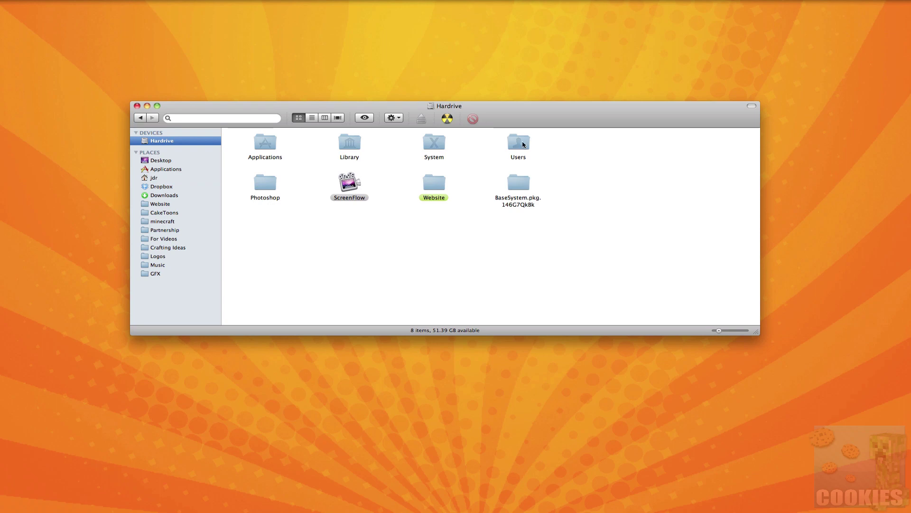
{"action": "double_click", "coordinate": [523, 145]}
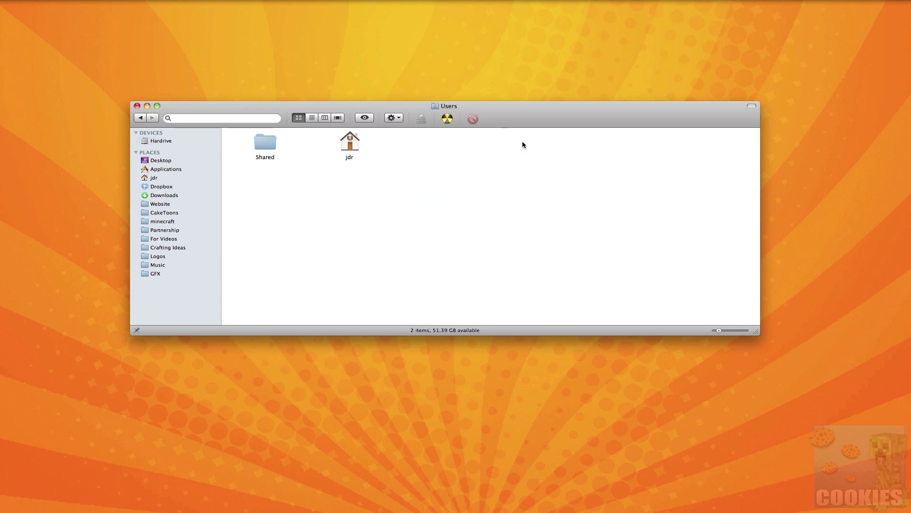
{"action": "double_click", "coordinate": [350, 138]}
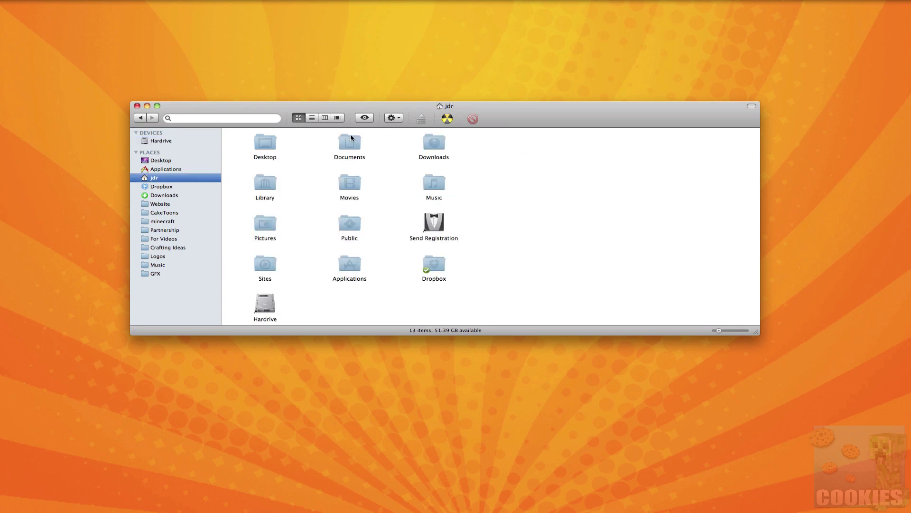
{"action": "double_click", "coordinate": [263, 185]}
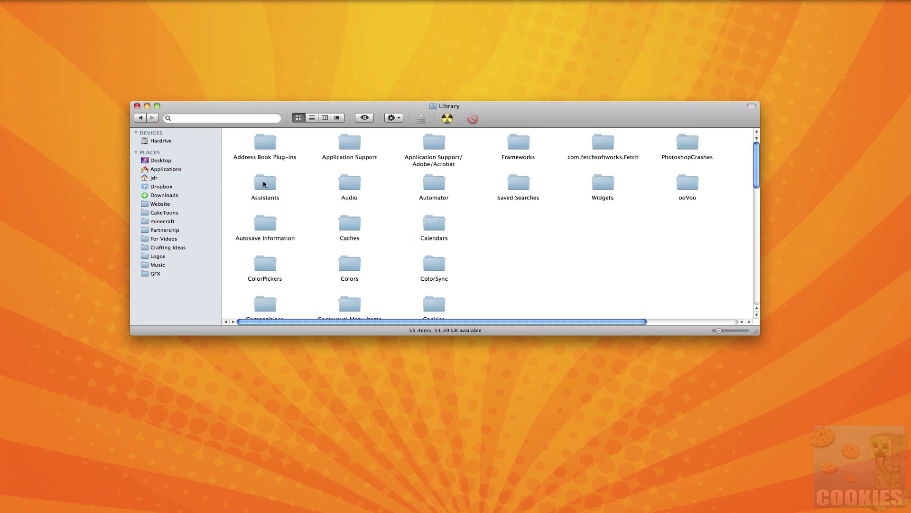
{"action": "double_click", "coordinate": [343, 144]}
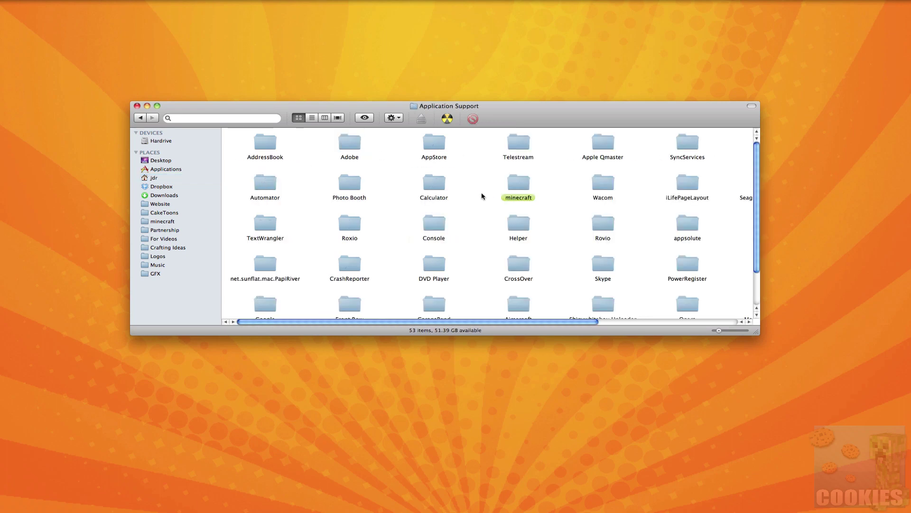
{"action": "double_click", "coordinate": [522, 182]}
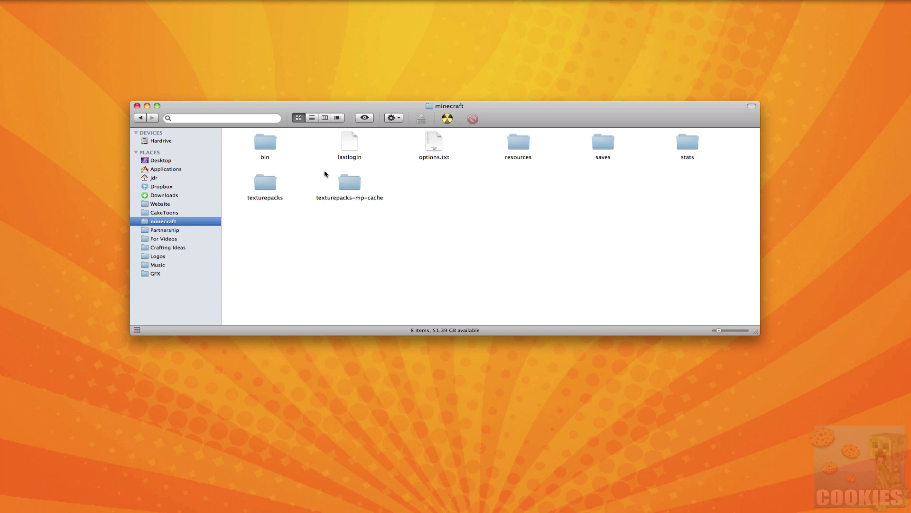
{"action": "double_click", "coordinate": [254, 140]}
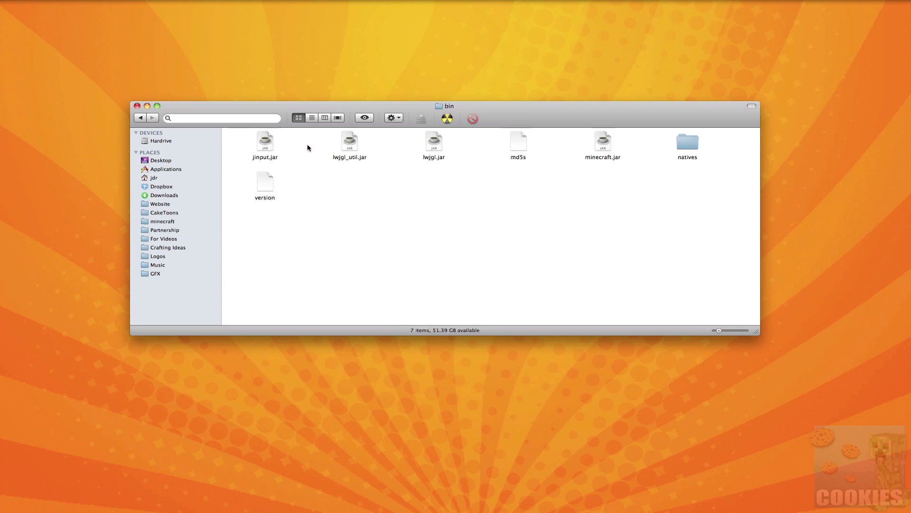
Step: Rename minecraft.jar to minecraft.jar.zip and confirm using the .zip extension
{"action": "left_click", "coordinate": [604, 144]}
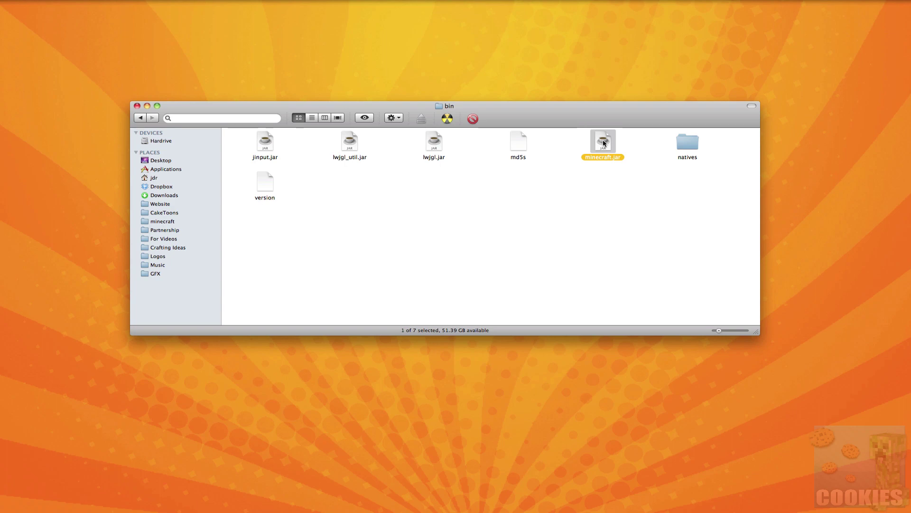
{"action": "key", "text": "Return"}
{"action": "left_click", "coordinate": [621, 158]}
{"action": "mouse_move", "coordinate": [588, 158]}
{"action": "left_mouse_down"}
{"action": "mouse_move", "coordinate": [623, 158]}
{"action": "mouse_move", "coordinate": [587, 158]}
{"action": "left_mouse_up"}
{"action": "left_click", "coordinate": [619, 157]}
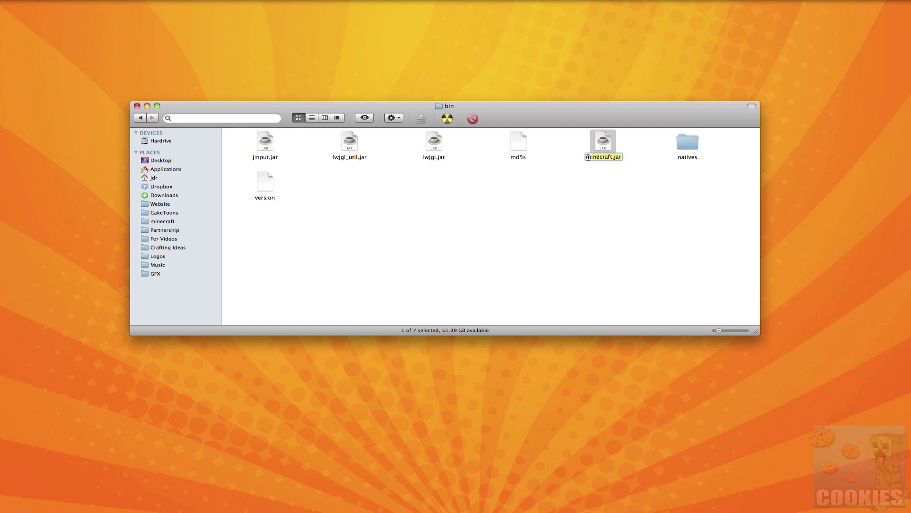
{"action": "left_click", "coordinate": [621, 159]}
{"action": "type", "text": ".zip"}
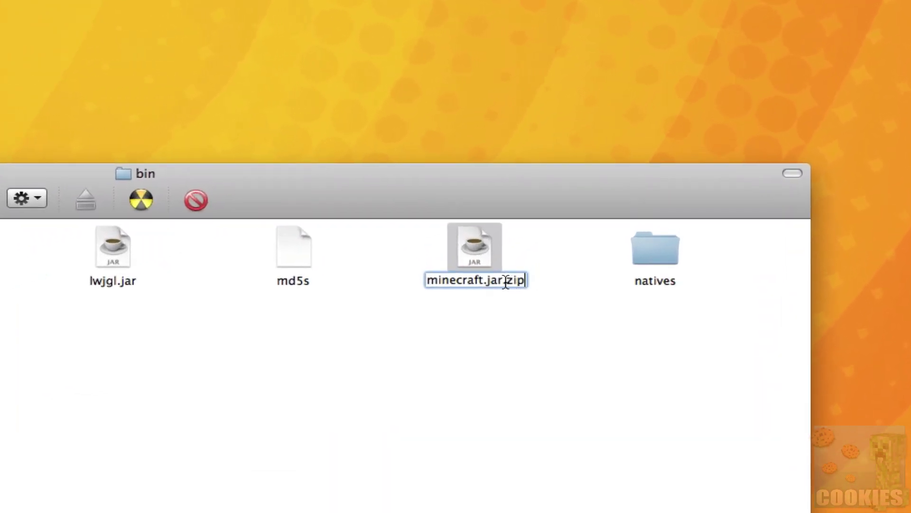
{"action": "left_click_drag", "start_coordinate": [502, 281], "coordinate": [525, 283]}
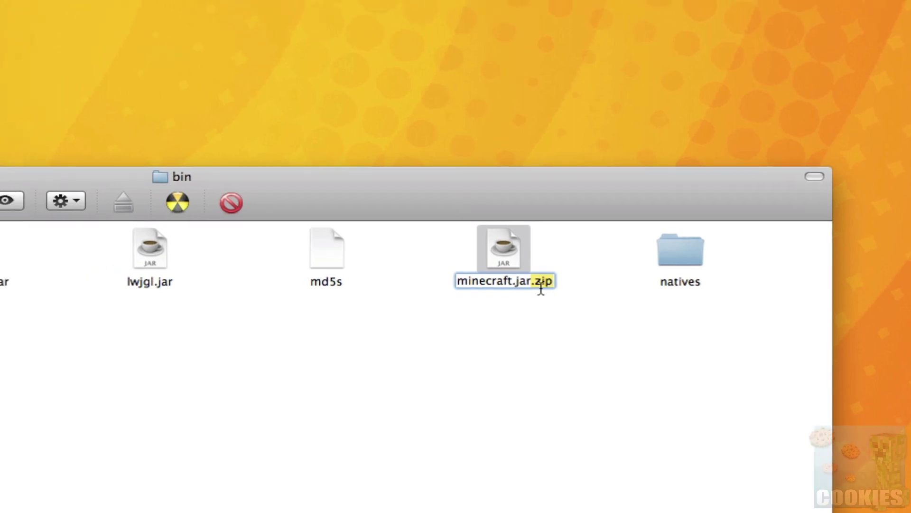
{"action": "key", "text": "Return"}
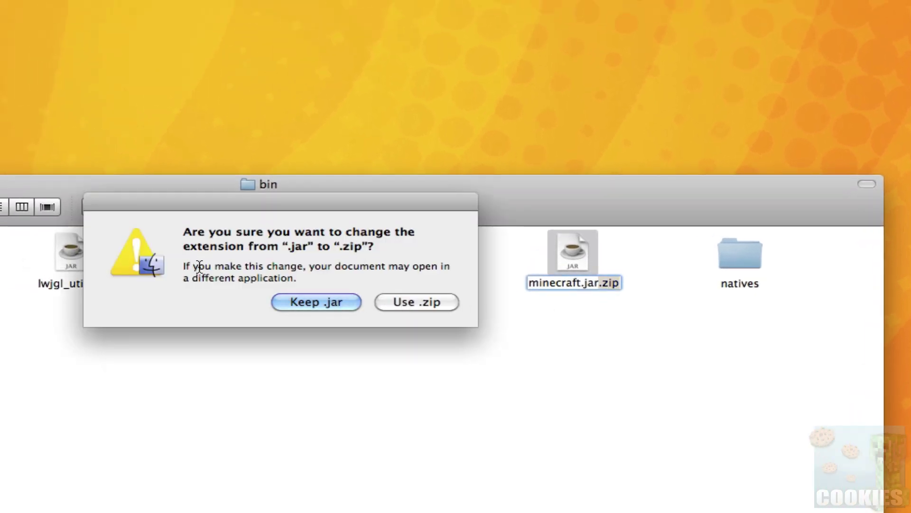
{"action": "left_click", "coordinate": [409, 302]}
{"action": "left_click", "coordinate": [611, 163]}
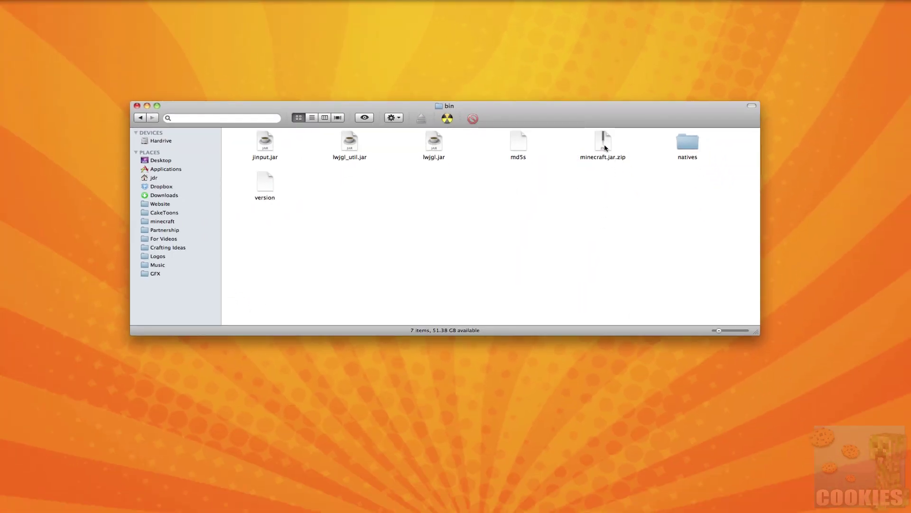
Step: Extract minecraft.jar.zip into a minecraft.jar folder and delete the zip
{"action": "left_click", "coordinate": [604, 143]}
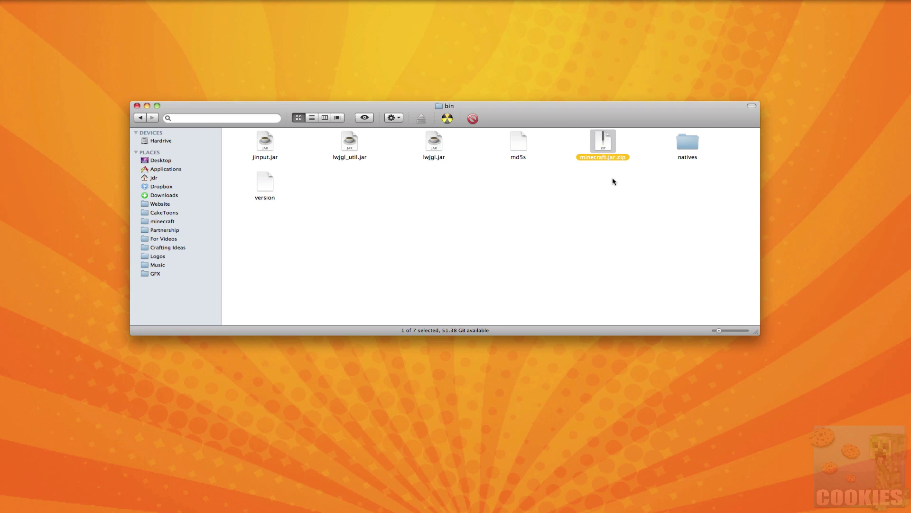
{"action": "left_click", "coordinate": [611, 165]}
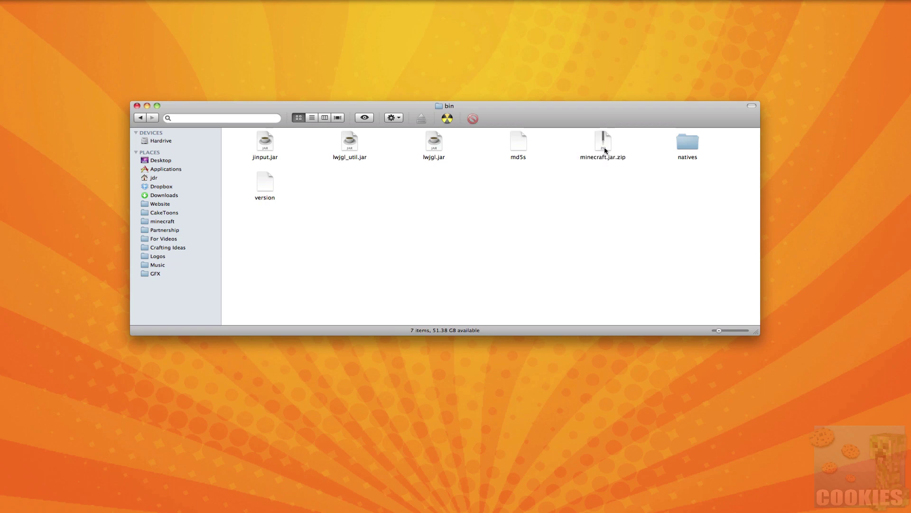
{"action": "double_click", "coordinate": [604, 145]}
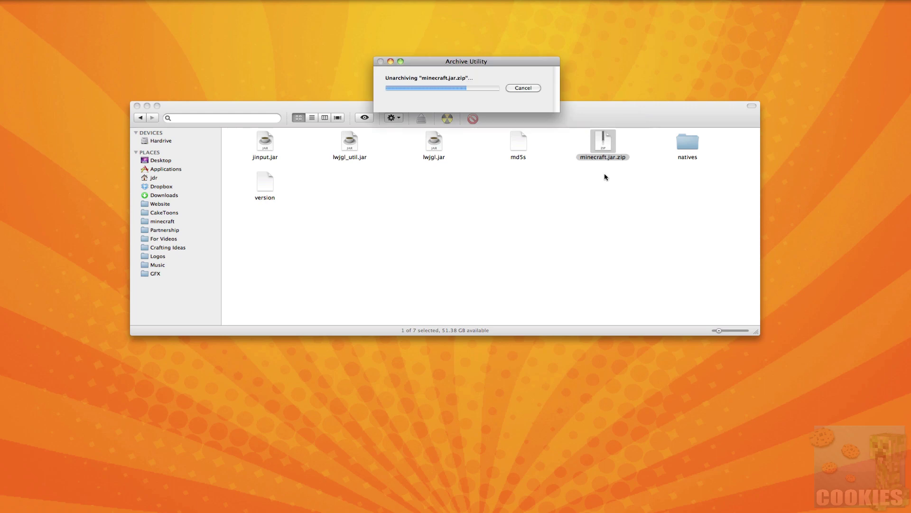
{"action": "left_click_drag", "start_coordinate": [610, 166], "coordinate": [582, 164]}
{"action": "left_click", "coordinate": [592, 177]}
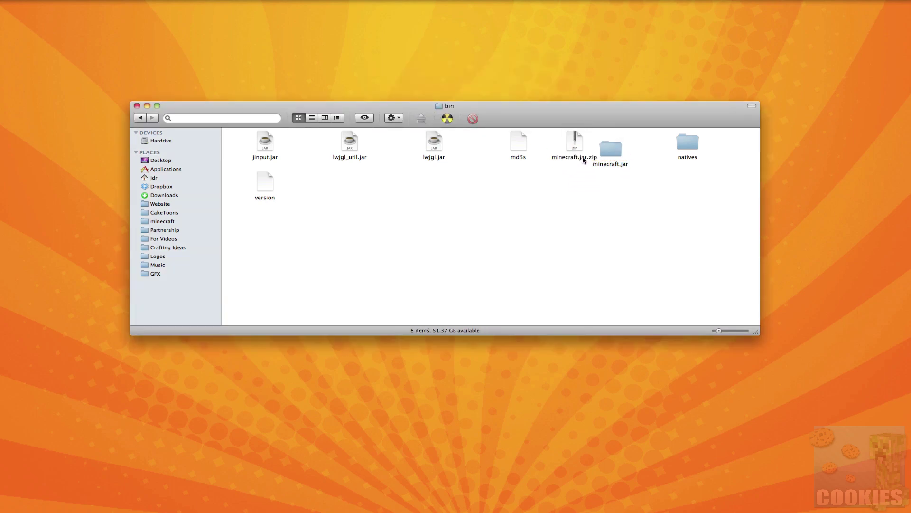
{"action": "left_click", "coordinate": [580, 159]}
{"action": "left_click", "coordinate": [473, 119]}
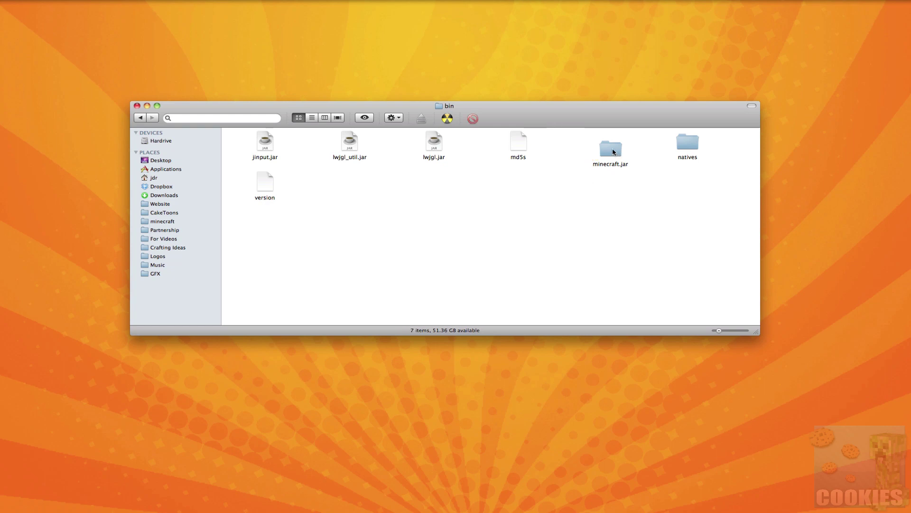
Step: Clean up the icon arrangement in the bin folder
{"action": "left_click", "coordinate": [614, 150]}
{"action": "right_click", "coordinate": [604, 183]}
{"action": "left_click", "coordinate": [612, 233]}
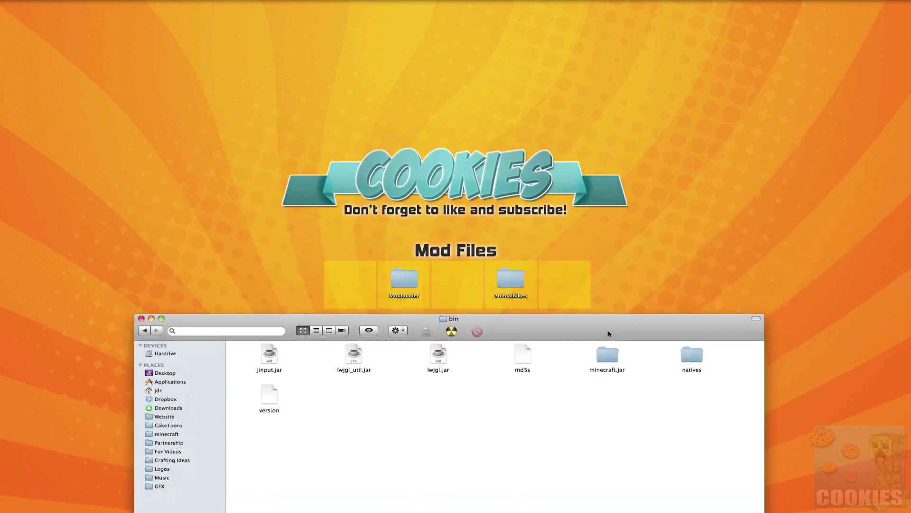
Step: Copy all 30 files from the ModLoader folder
{"action": "double_click", "coordinate": [403, 280]}
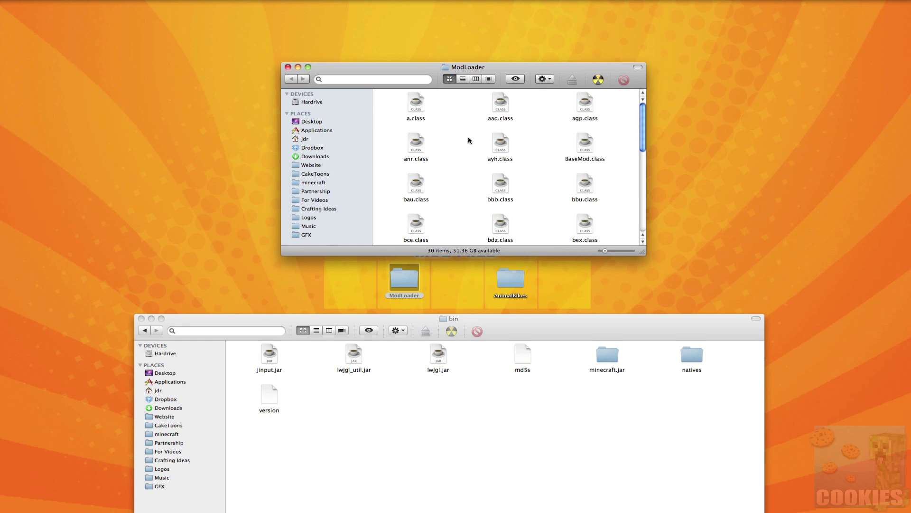
{"action": "key", "text": "super+a"}
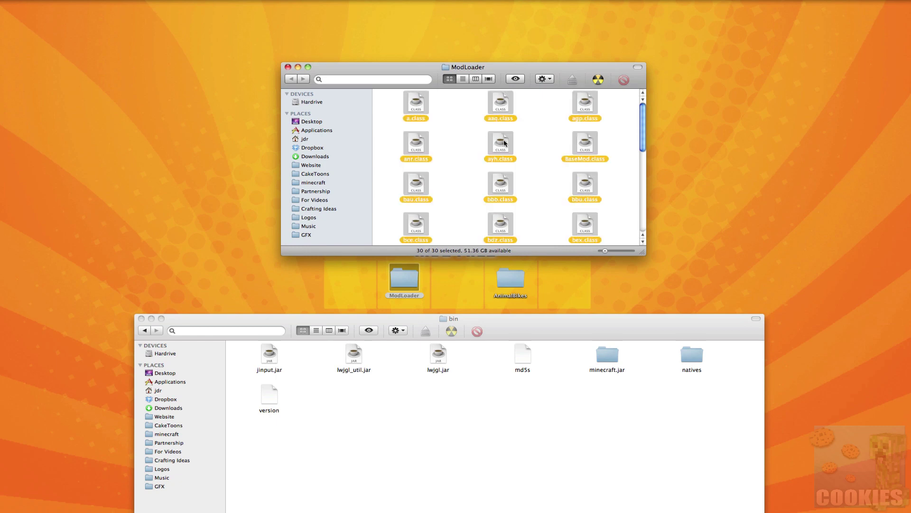
{"action": "right_click", "coordinate": [505, 142]}
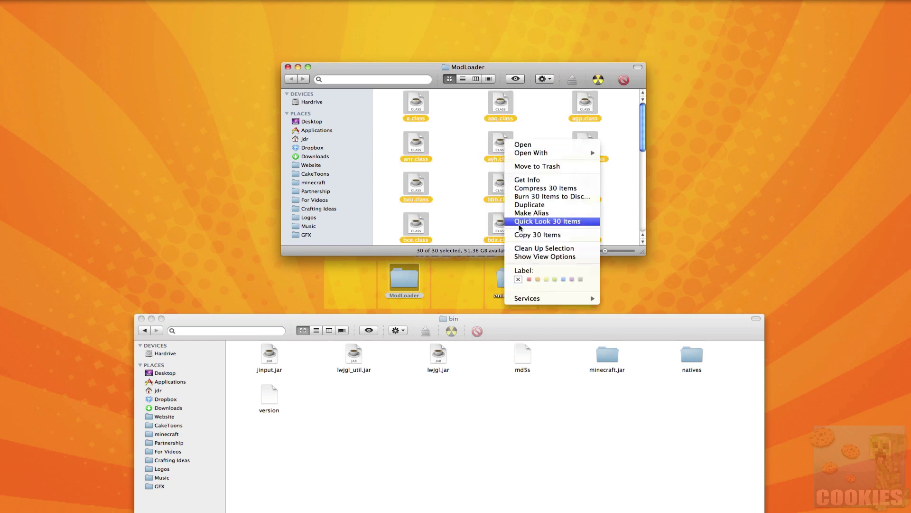
{"action": "left_click", "coordinate": [529, 233]}
Step: Paste the ModLoader files into minecraft.jar, replacing all existing copies, and close ModLoader
{"action": "left_click_drag", "start_coordinate": [596, 334], "coordinate": [599, 143]}
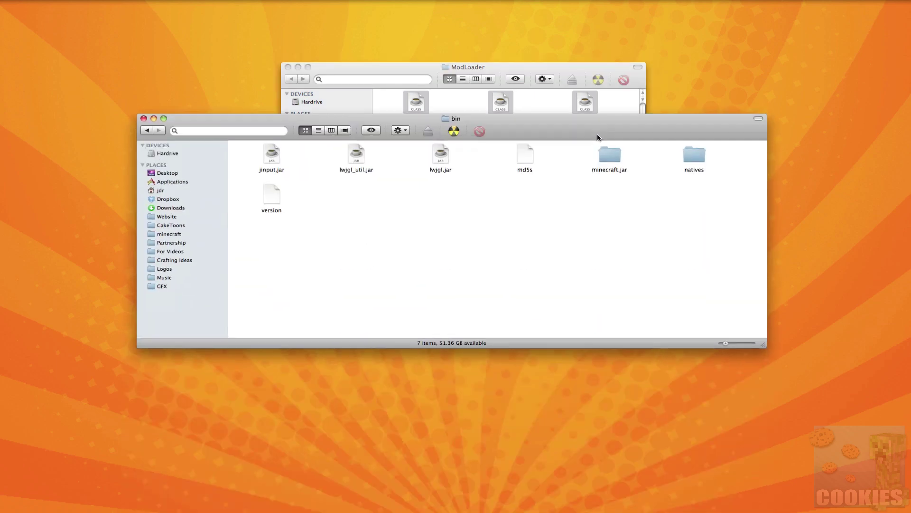
{"action": "double_click", "coordinate": [607, 152]}
{"action": "right_click", "coordinate": [490, 191]}
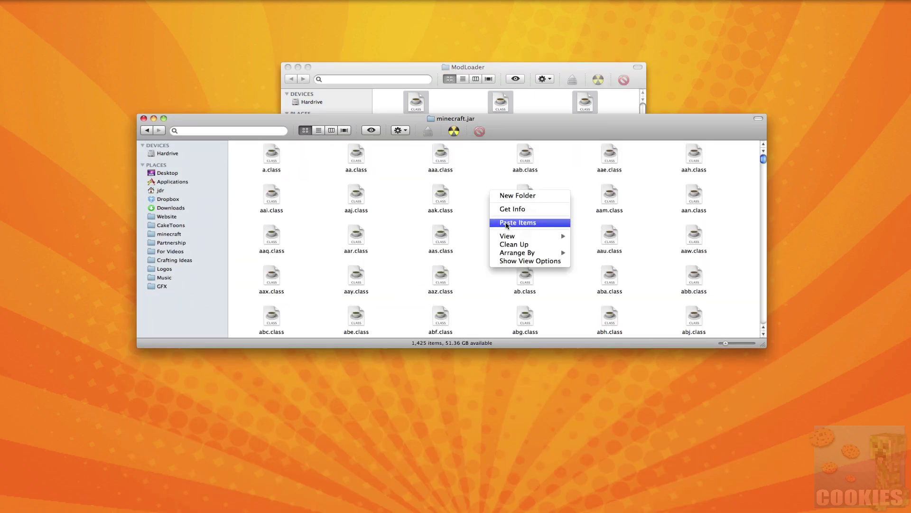
{"action": "left_click", "coordinate": [506, 222]}
{"action": "left_click", "coordinate": [400, 195]}
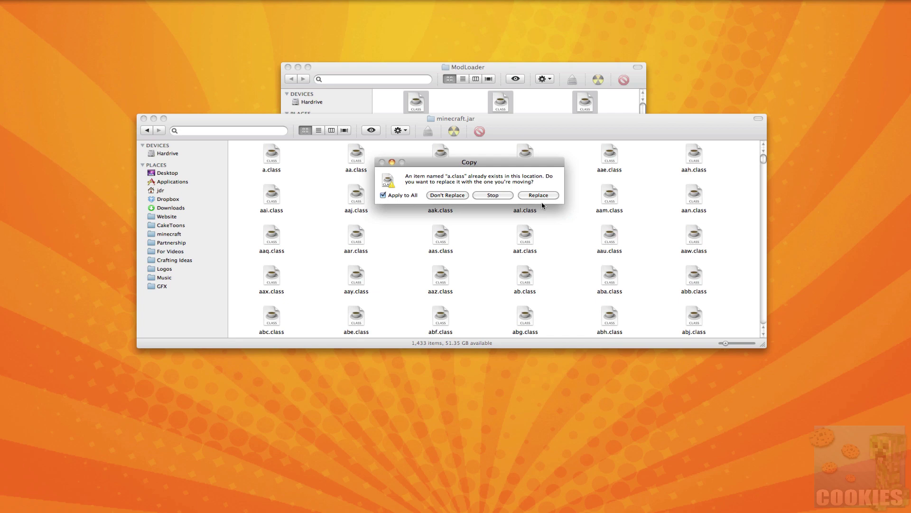
{"action": "left_click", "coordinate": [542, 197]}
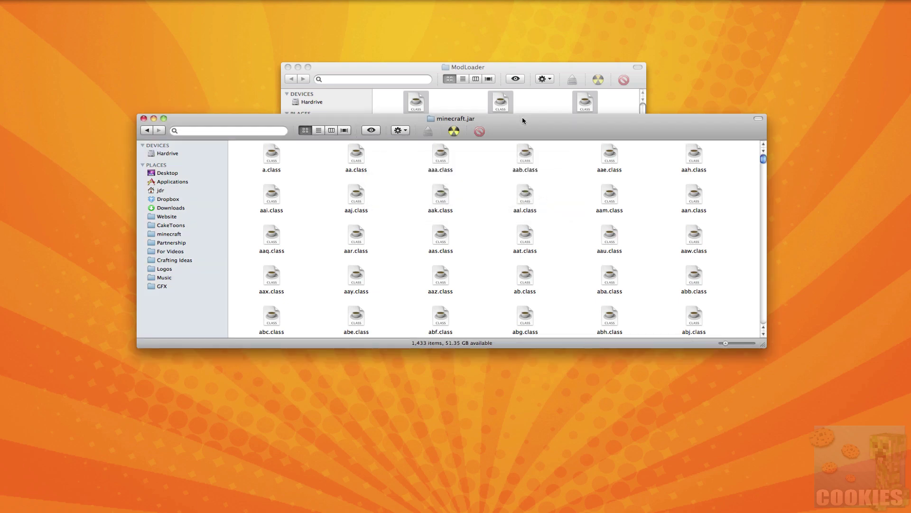
{"action": "left_click", "coordinate": [288, 67]}
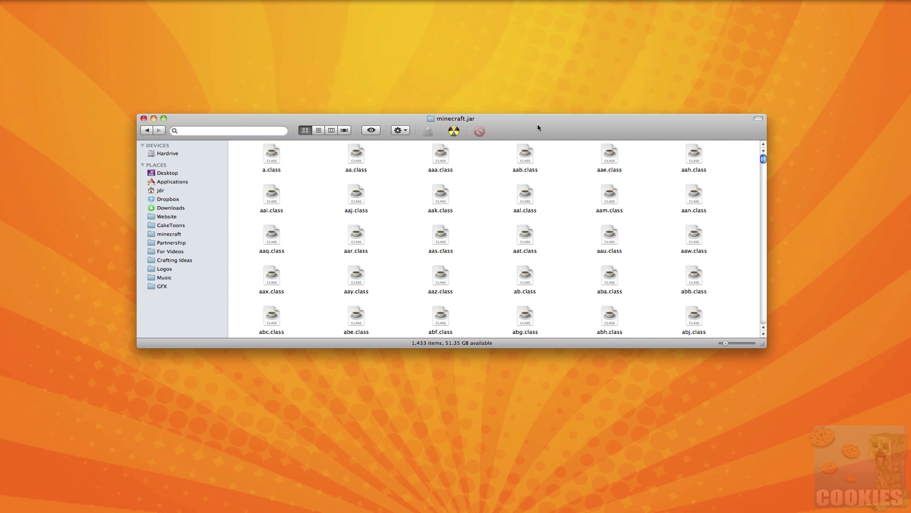
{"action": "left_click_drag", "start_coordinate": [538, 124], "coordinate": [526, 153]}
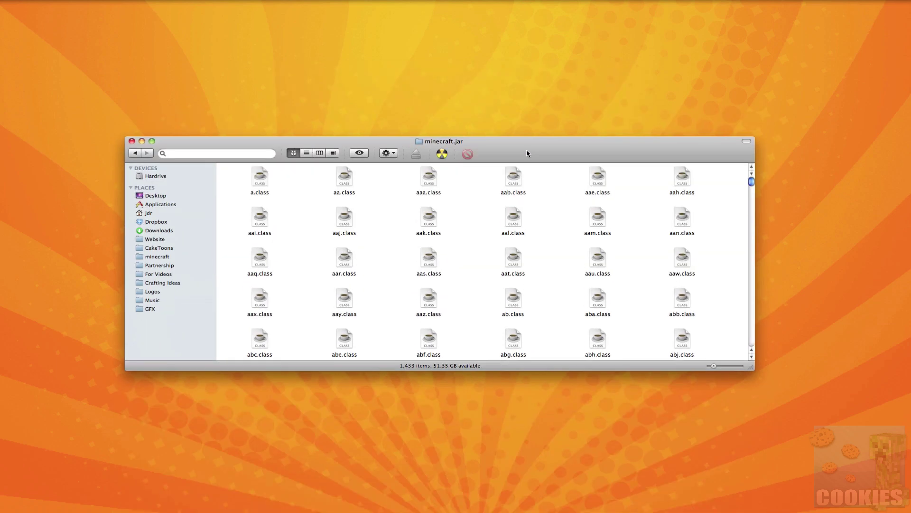
Step: Find META-INF in minecraft.jar by typing 'meta', trash it, and return to bin
{"action": "left_click", "coordinate": [517, 222]}
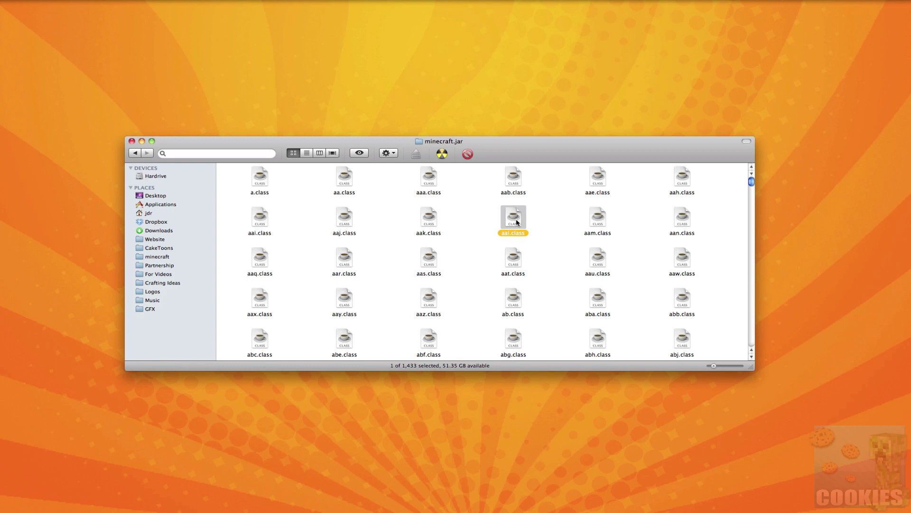
{"action": "type", "text": "meta"}
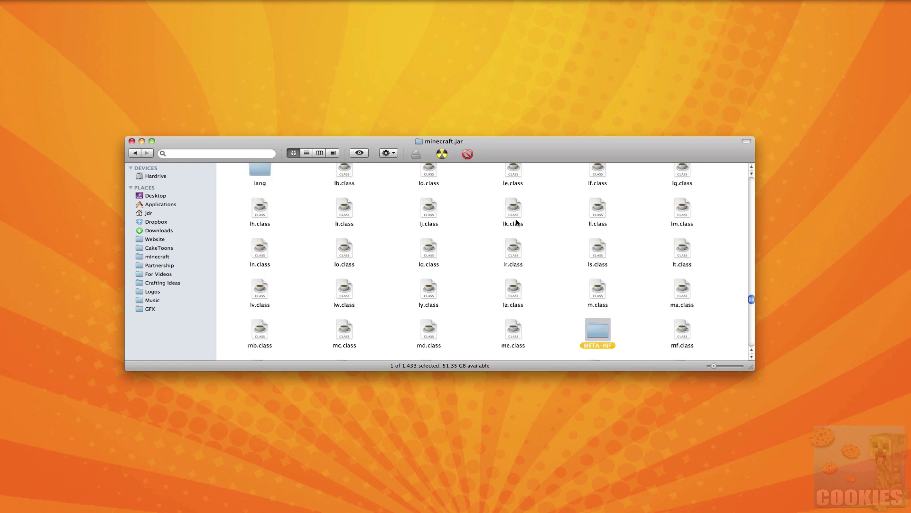
{"action": "left_click", "coordinate": [624, 287]}
{"action": "left_click", "coordinate": [599, 334]}
{"action": "scroll", "coordinate": [751, 299], "scroll_direction": "down", "scroll_amount": 1}
{"action": "left_click", "coordinate": [620, 272]}
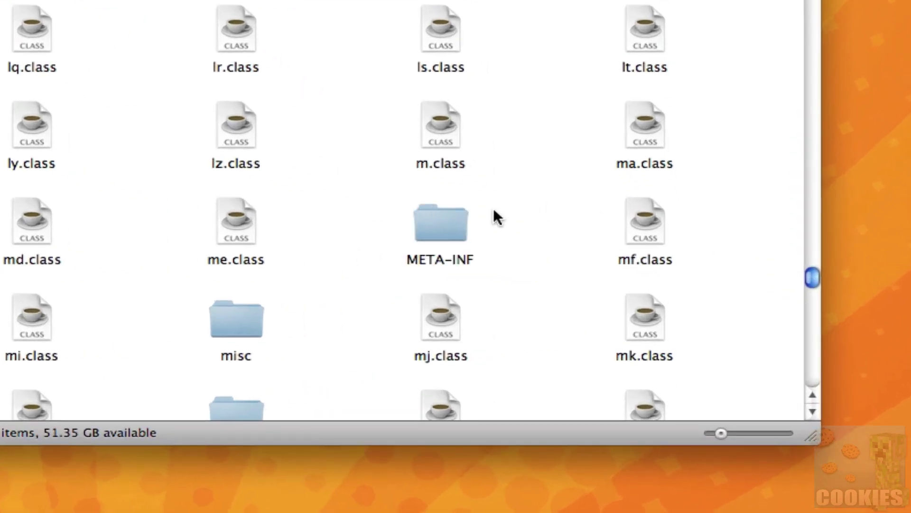
{"action": "left_click", "coordinate": [437, 229]}
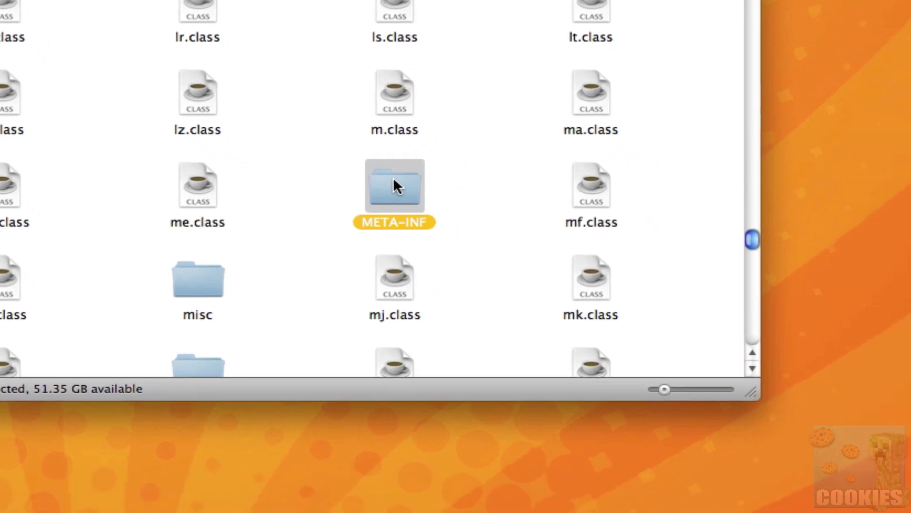
{"action": "right_click", "coordinate": [440, 212]}
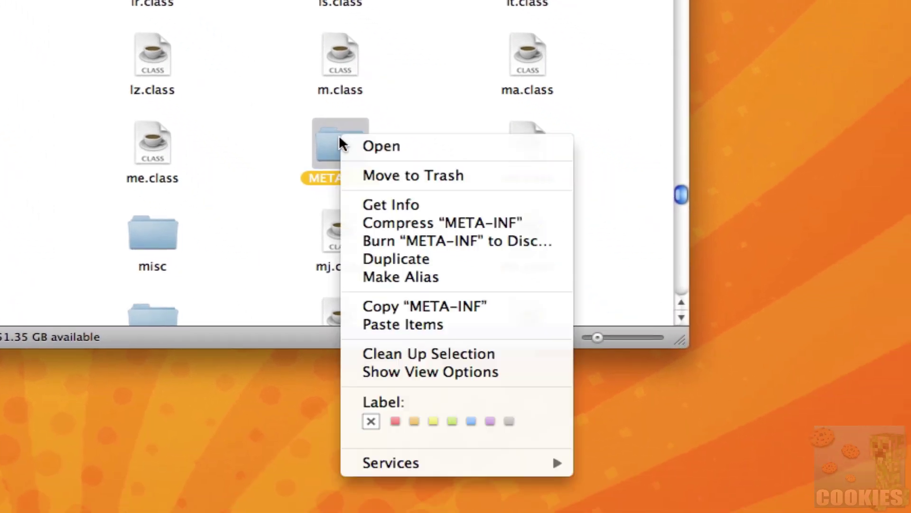
{"action": "left_click", "coordinate": [382, 175]}
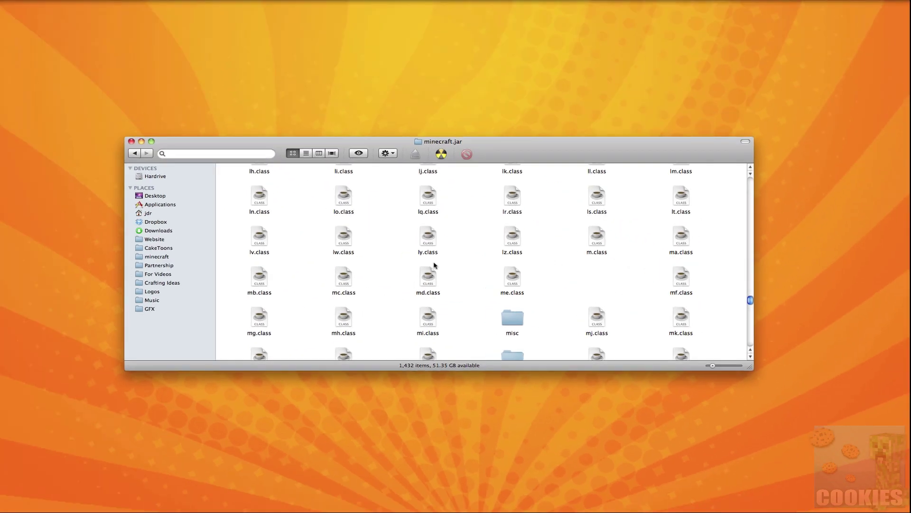
{"action": "left_click", "coordinate": [135, 152]}
Step: Go back up from bin to the minecraft folder
{"action": "left_click_drag", "start_coordinate": [179, 144], "coordinate": [161, 247]}
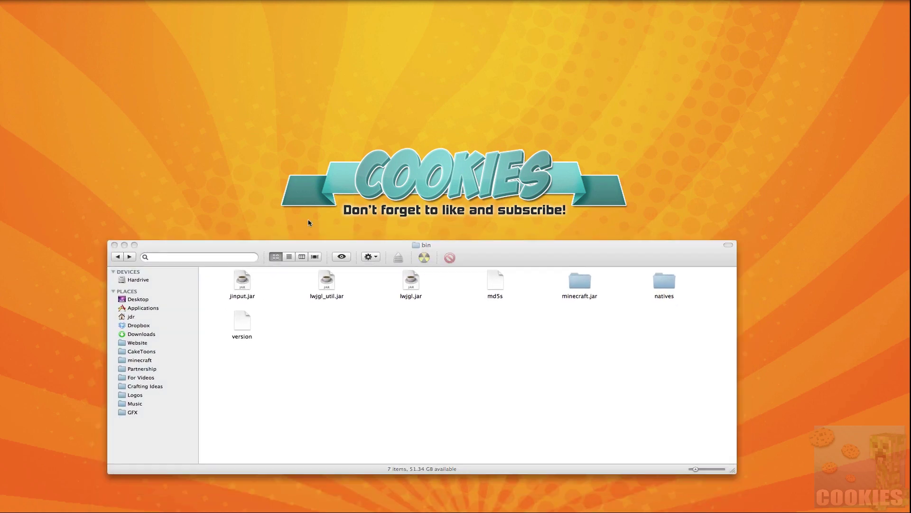
{"action": "left_click_drag", "start_coordinate": [533, 260], "coordinate": [535, 256]}
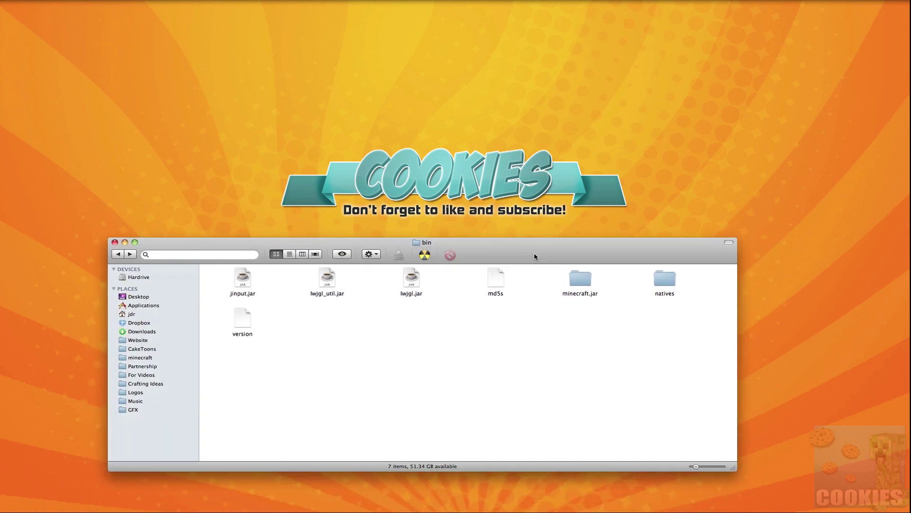
{"action": "left_click", "coordinate": [117, 255]}
{"action": "left_click_drag", "start_coordinate": [495, 241], "coordinate": [537, 26]}
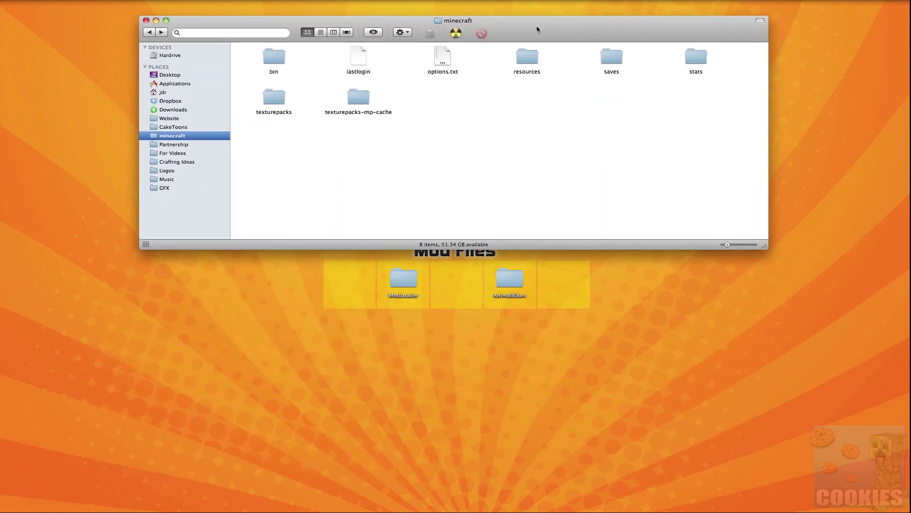
Step: Create a new folder named 'mods' in the minecraft folder
{"action": "right_click", "coordinate": [446, 118]}
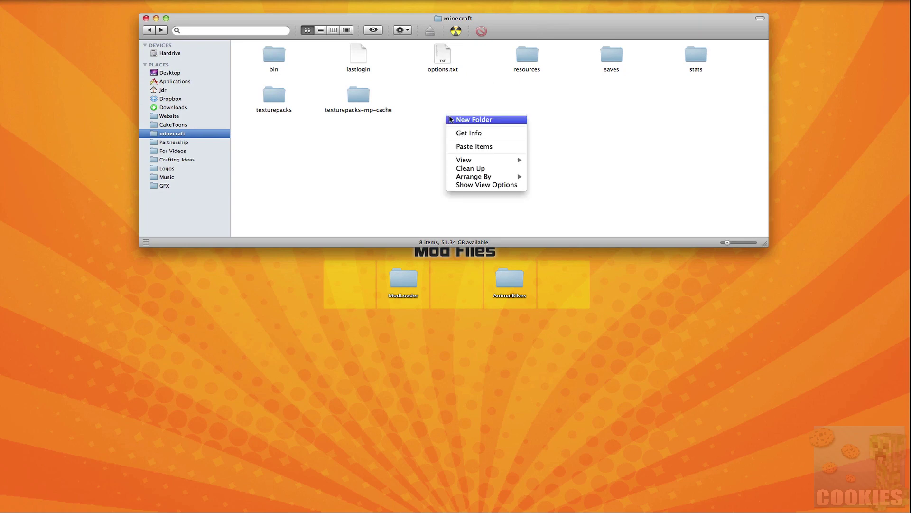
{"action": "left_click", "coordinate": [525, 118]}
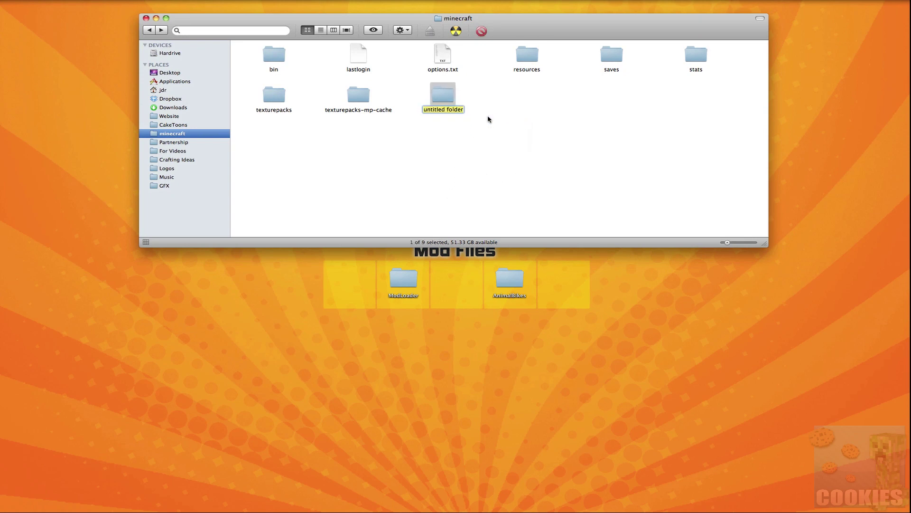
{"action": "type", "text": "mods"}
{"action": "key", "text": "Return"}
{"action": "left_click", "coordinate": [446, 128]}
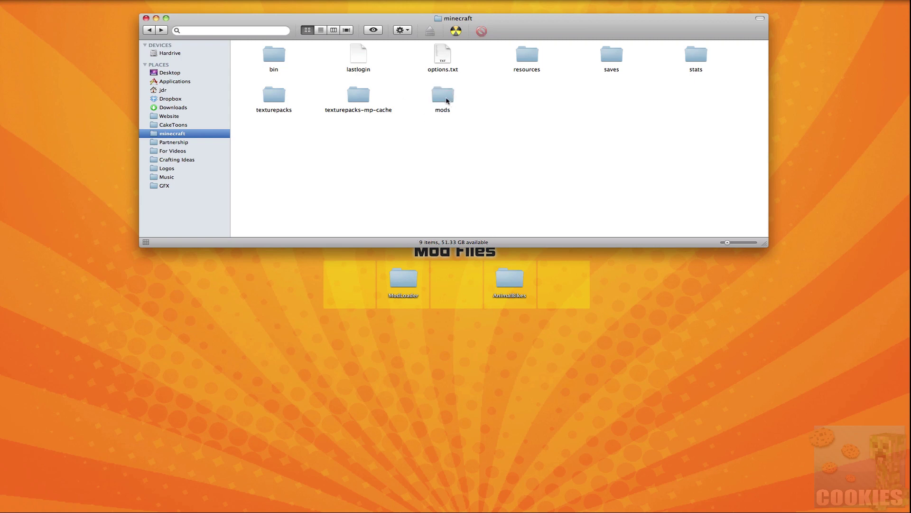
{"action": "left_click", "coordinate": [484, 289]}
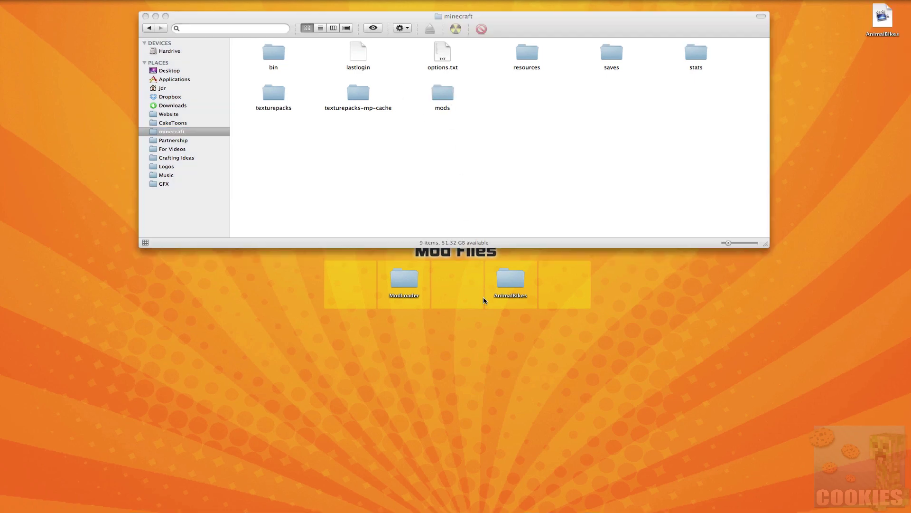
Step: Compress the six AnimalBikes items into Archive.zip and move it into the mods folder
{"action": "double_click", "coordinate": [511, 281]}
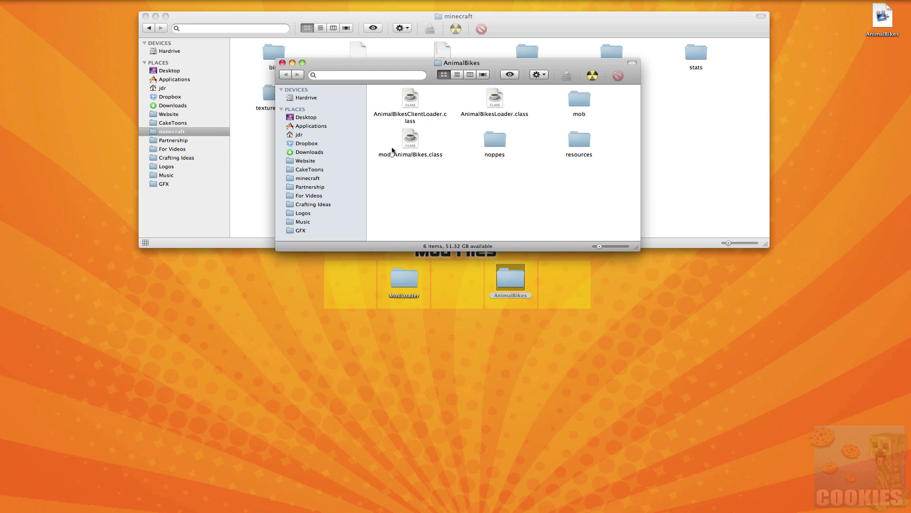
{"action": "left_click_drag", "start_coordinate": [377, 172], "coordinate": [583, 103]}
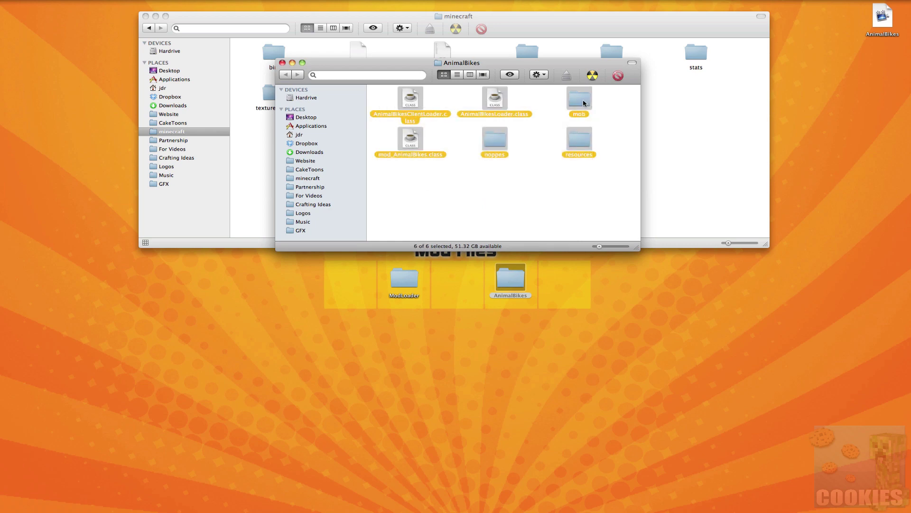
{"action": "right_click", "coordinate": [584, 103]}
{"action": "left_click", "coordinate": [617, 148]}
{"action": "left_click", "coordinate": [528, 192]}
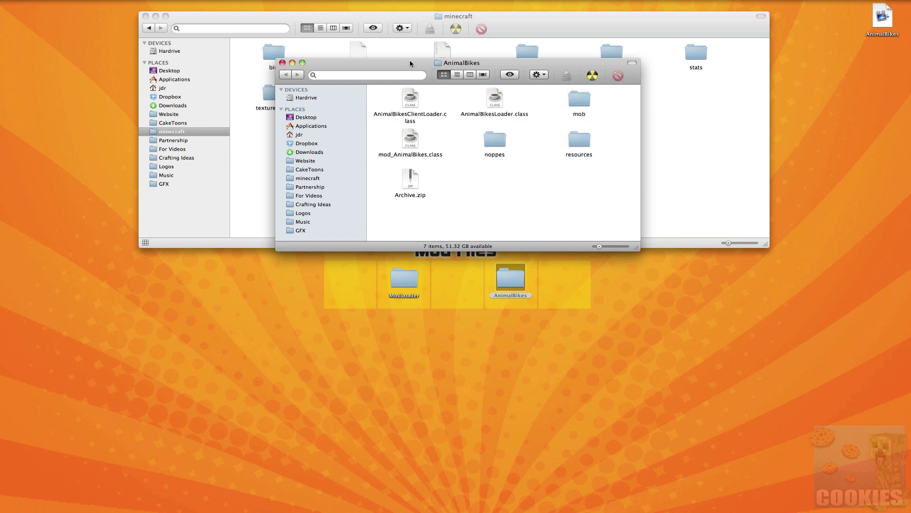
{"action": "left_click_drag", "start_coordinate": [410, 63], "coordinate": [448, 203]}
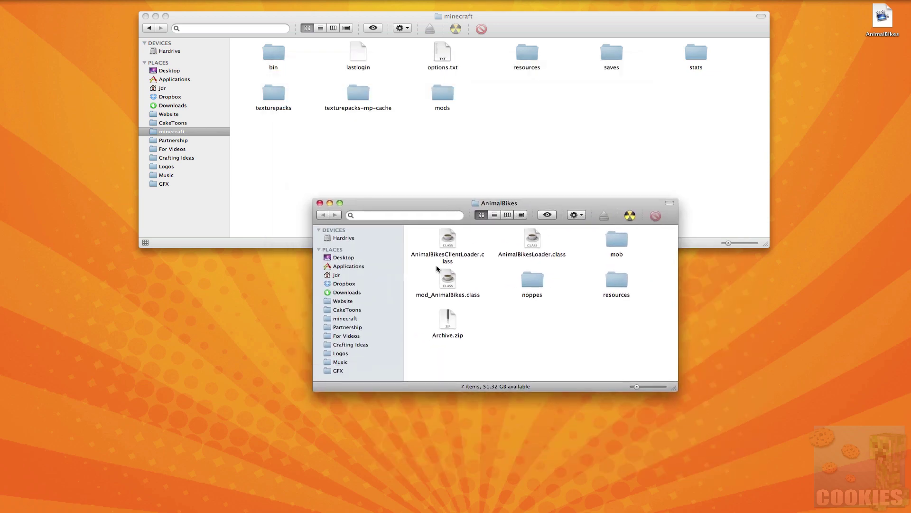
{"action": "left_click", "coordinate": [443, 335]}
{"action": "left_click_drag", "start_coordinate": [447, 323], "coordinate": [443, 97]}
Step: Close the AnimalBikes and minecraft windows, then launch Minecraft and log in
{"action": "left_click", "coordinate": [320, 203]}
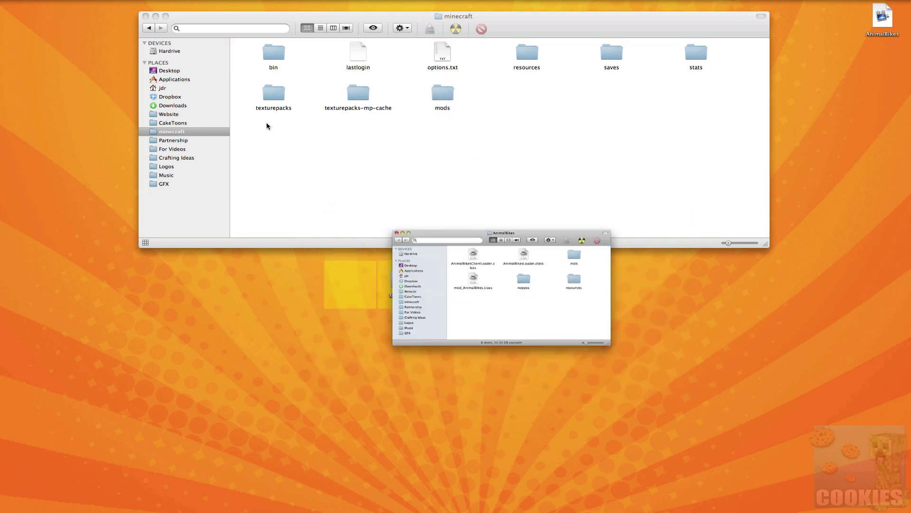
{"action": "left_click", "coordinate": [146, 16]}
{"action": "mouse_move", "coordinate": [734, 507]}
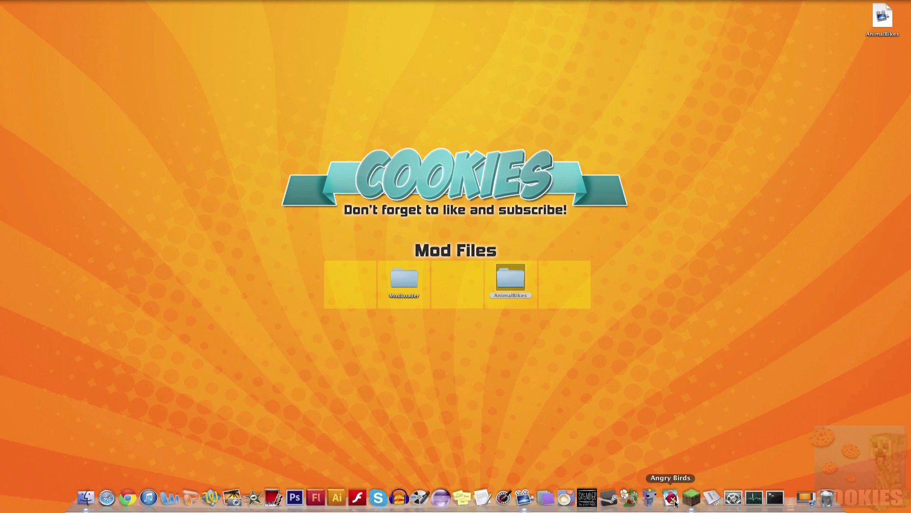
{"action": "left_click", "coordinate": [692, 498]}
{"action": "key", "text": "Return"}
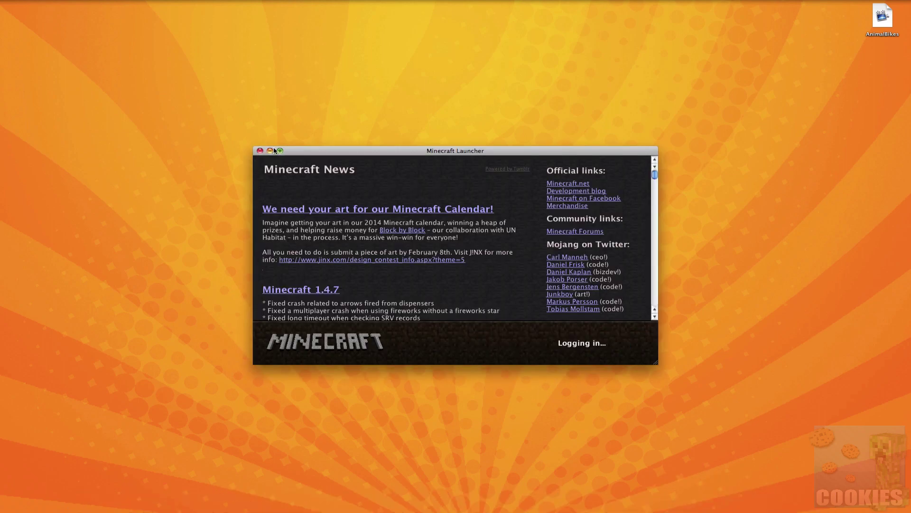